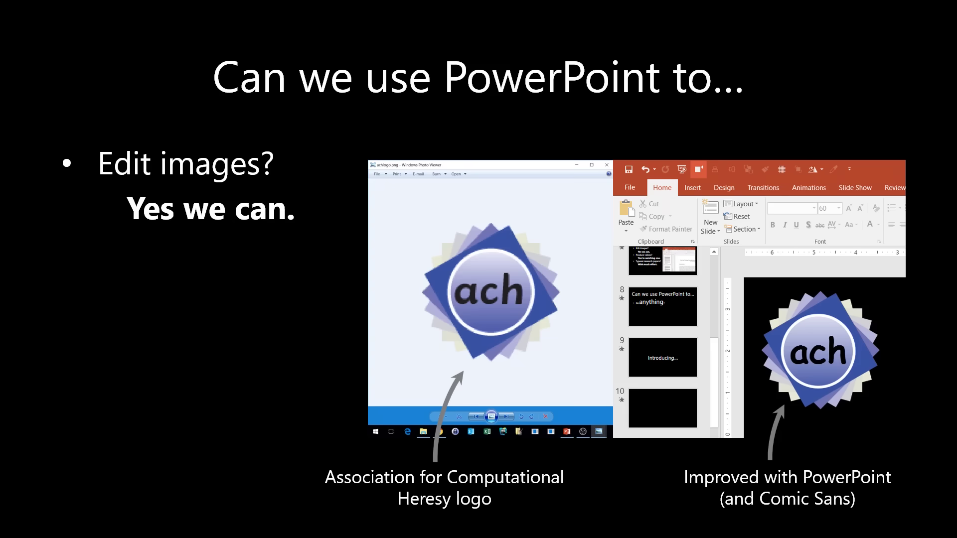
# Advance the slide show to show the 'Produce videos?' bullet and its answer, clearing the screenshots.
pyautogui.press('Right')
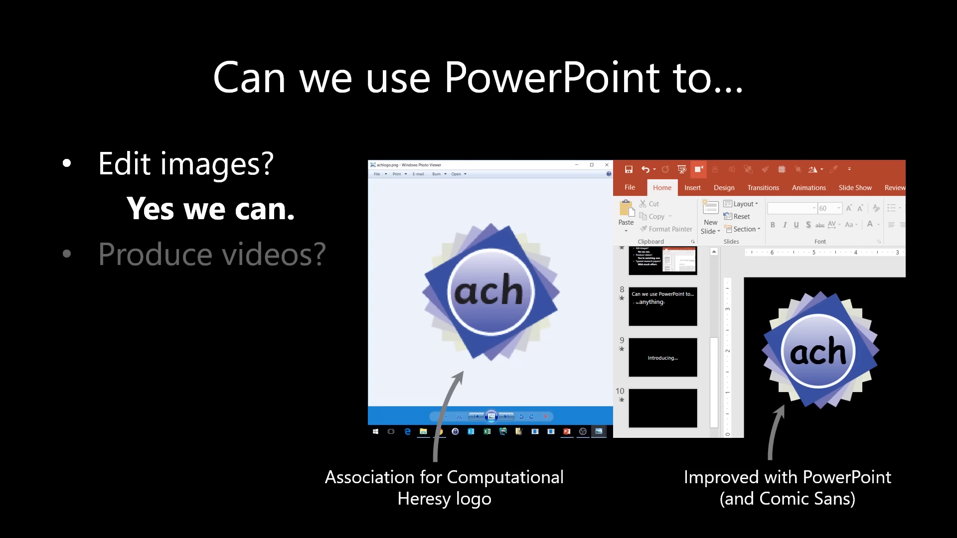
pyautogui.press('Right')
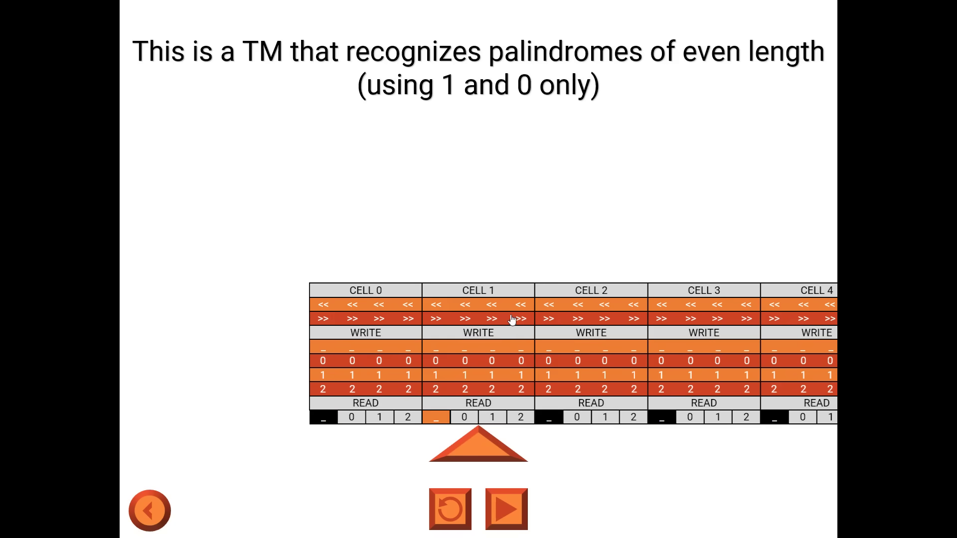
# Set tape cells 1 and 2 to 1 and run the palindrome machine from STATE 0.
pyautogui.click(509, 306)
pyautogui.click(509, 320)
pyautogui.click(513, 318)
pyautogui.click(511, 306)
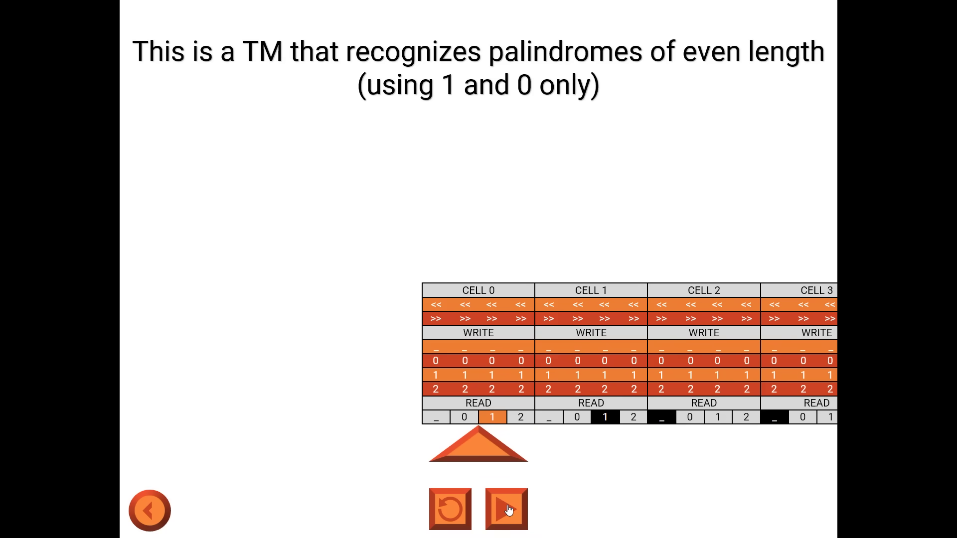
pyautogui.click(508, 510)
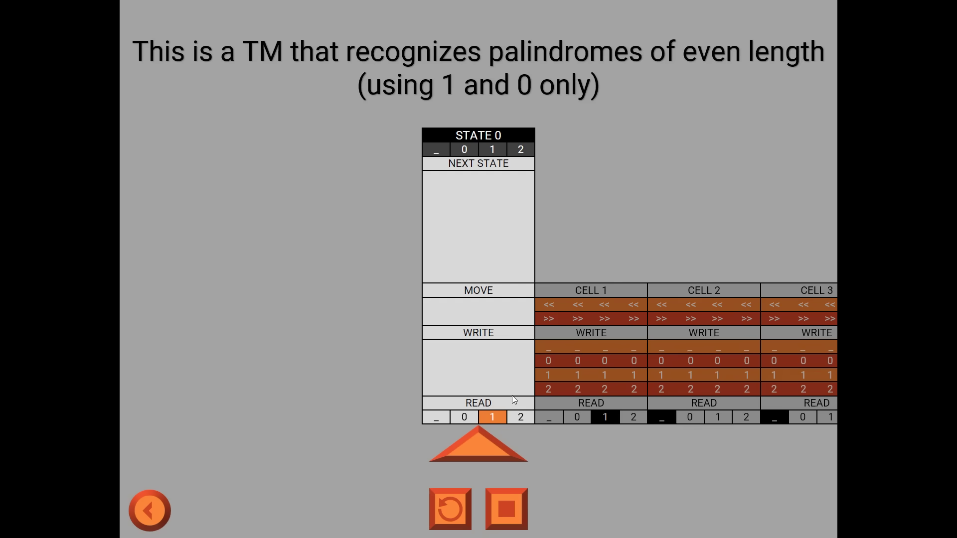
# Set STATE 0's rule for 1, then STATE 2's blank rule: write blank, move left, go to STATE 4.
pyautogui.moveTo(498, 424); pyautogui.dragTo(486, 208)
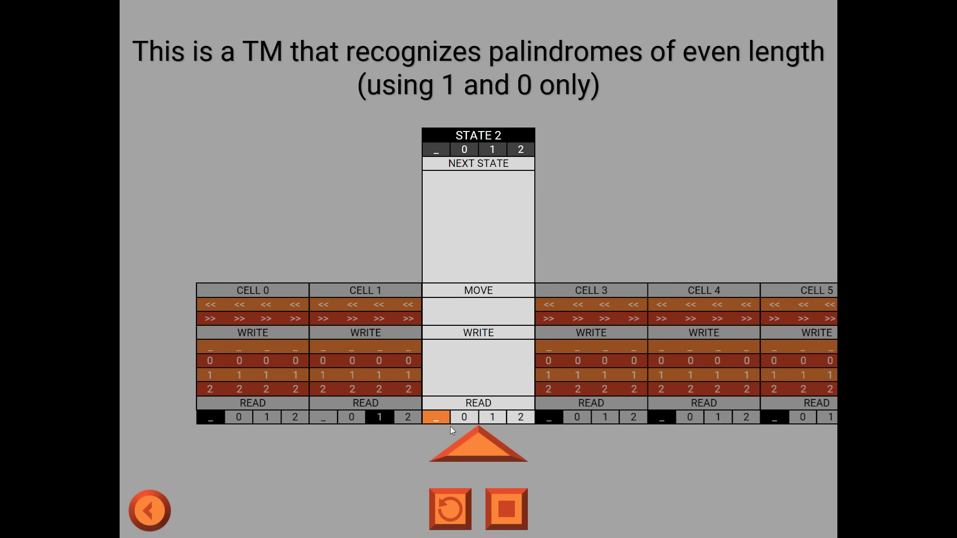
pyautogui.click(436, 416)
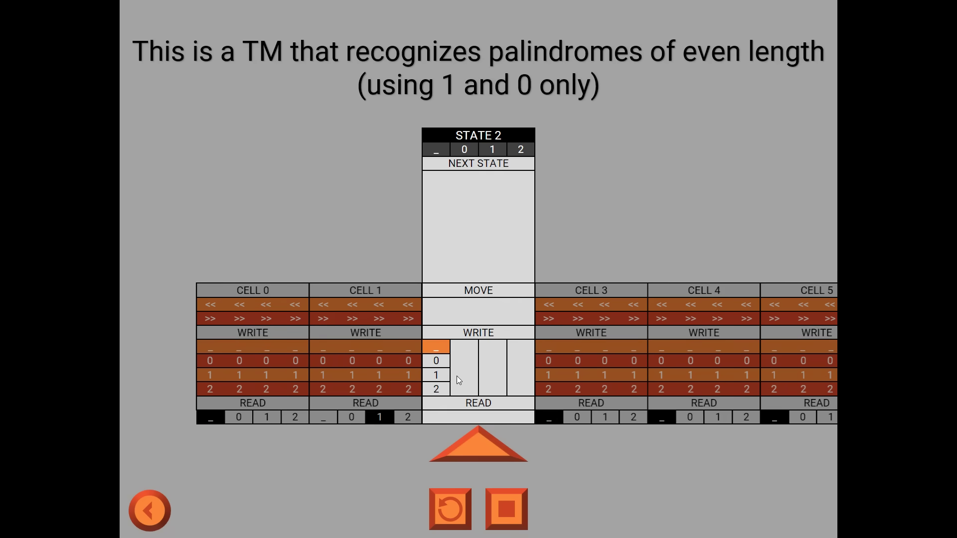
pyautogui.click(437, 348)
pyautogui.click(436, 305)
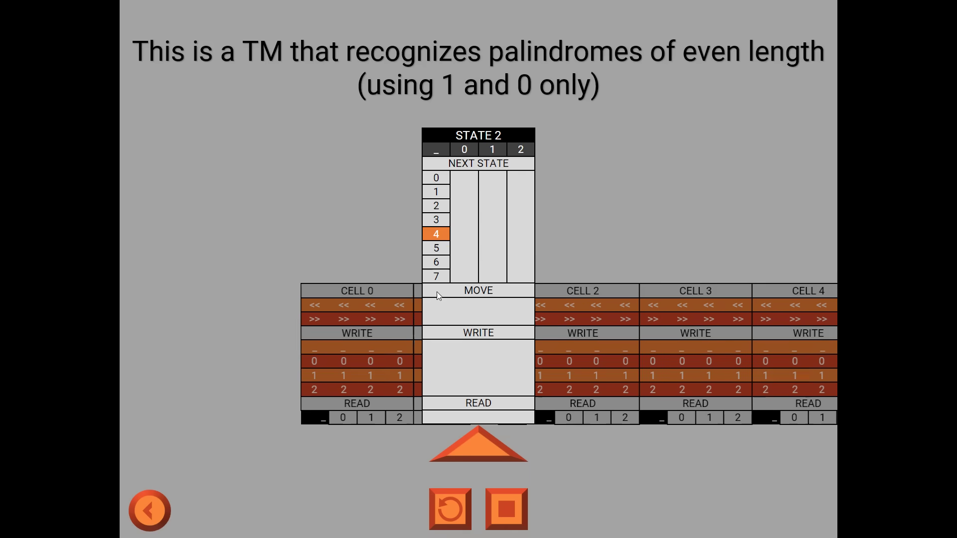
pyautogui.click(437, 234)
# Program STATE 4 on reading 1: move left, next state STATE 5.
pyautogui.click(492, 417)
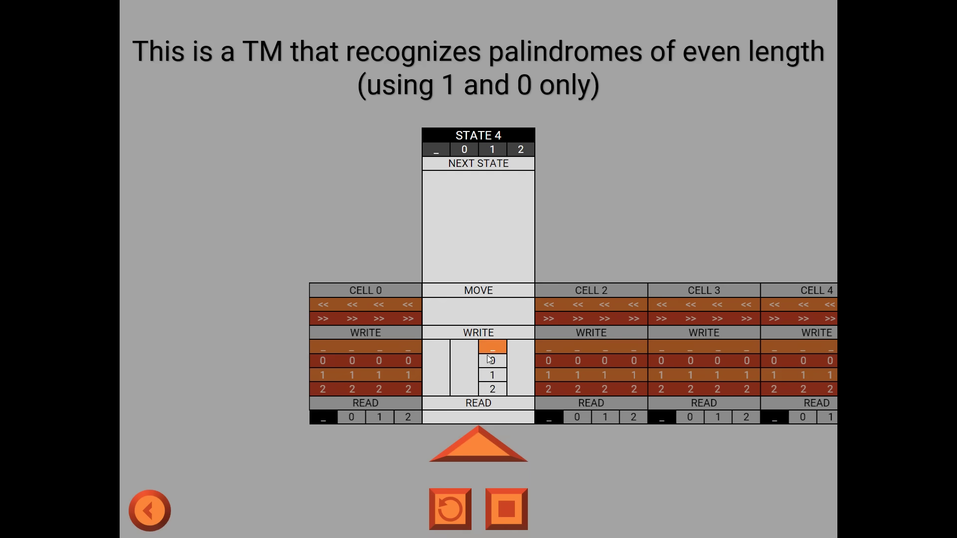
pyautogui.click(492, 347)
pyautogui.click(492, 305)
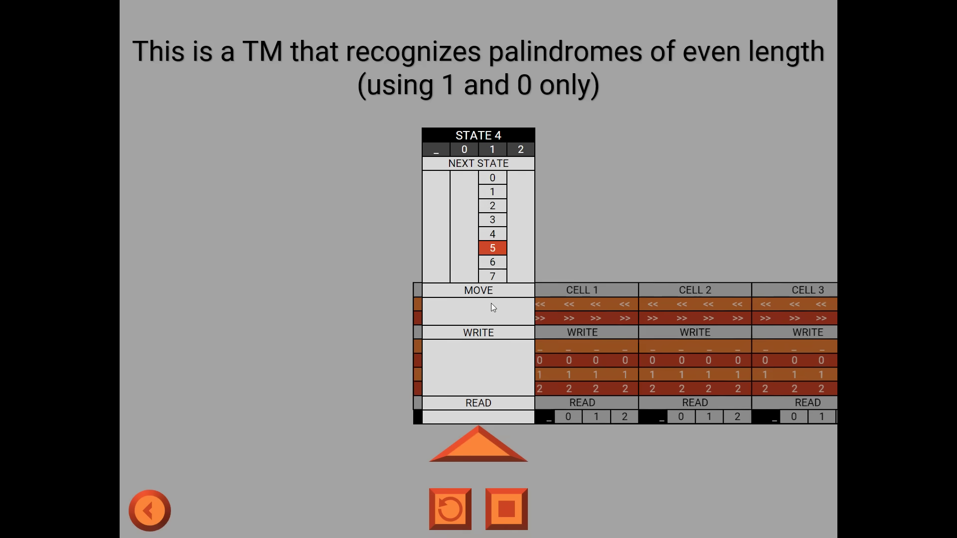
pyautogui.click(490, 248)
# Program STATE 5 on reading blank: write blank, move right, return to STATE 0.
pyautogui.click(436, 417)
pyautogui.click(436, 348)
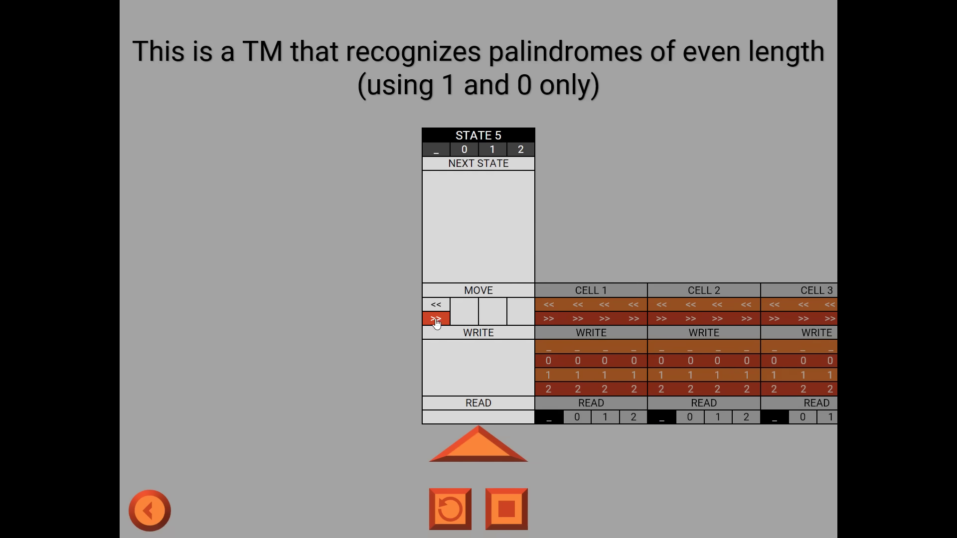
pyautogui.click(436, 318)
pyautogui.click(444, 185)
# Program STATE 0 on reading blank to write blank and move right, then exit the slide show.
pyautogui.click(436, 417)
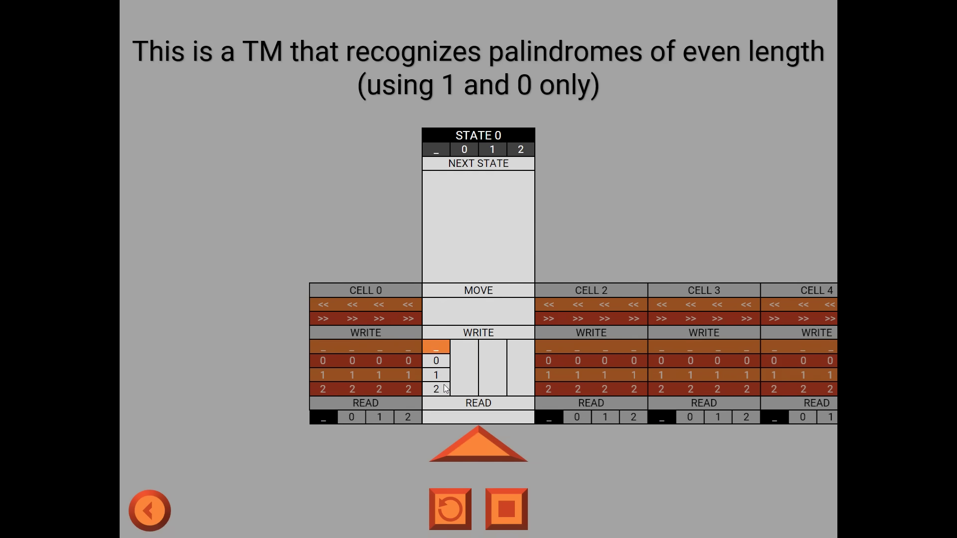
pyautogui.click(436, 346)
pyautogui.click(433, 319)
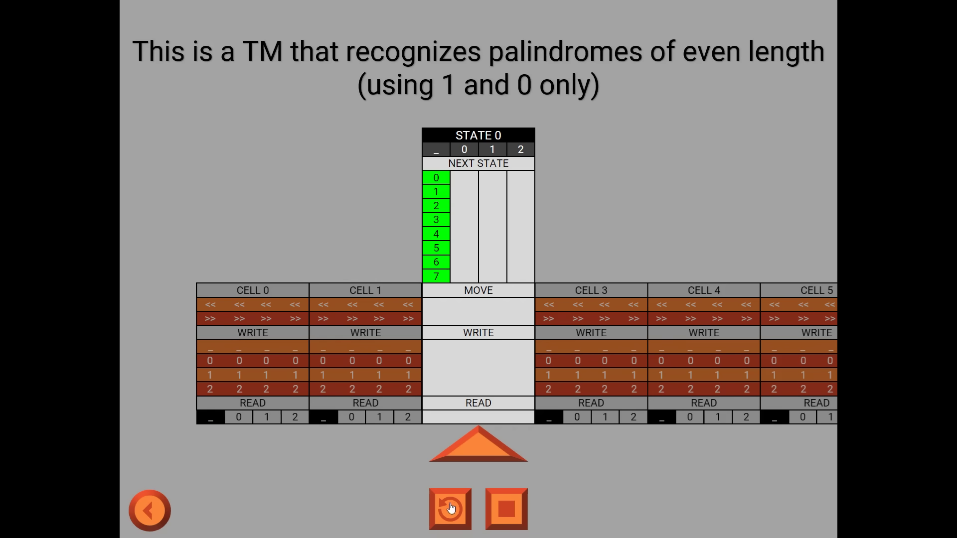
pyautogui.press('Escape')
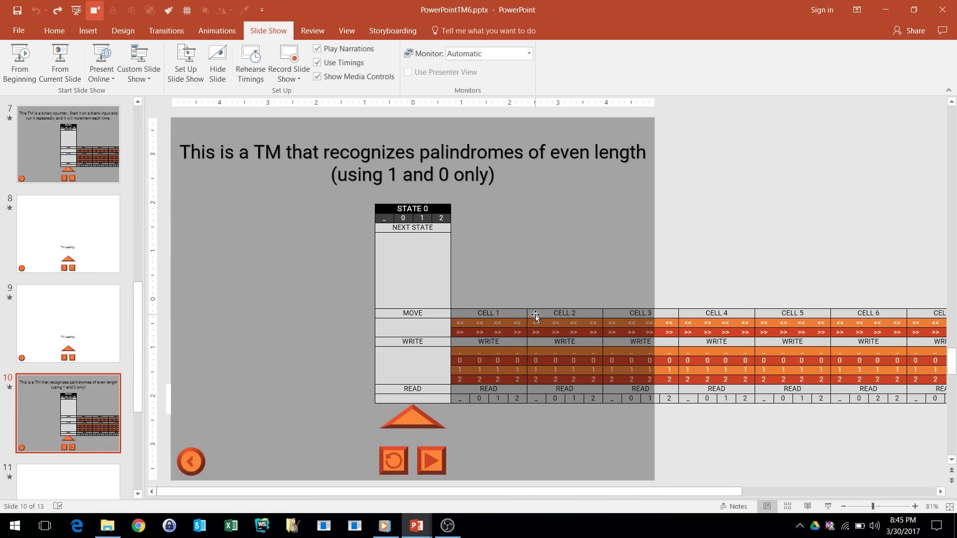
# Move the STATE 0 card beside STATE 1, nudge a punch mark down, and restart the slide show.
pyautogui.moveTo(425, 205)
pyautogui.mouseDown()
pyautogui.moveTo(287, 210)
pyautogui.moveTo(275, 230)
pyautogui.mouseUp()
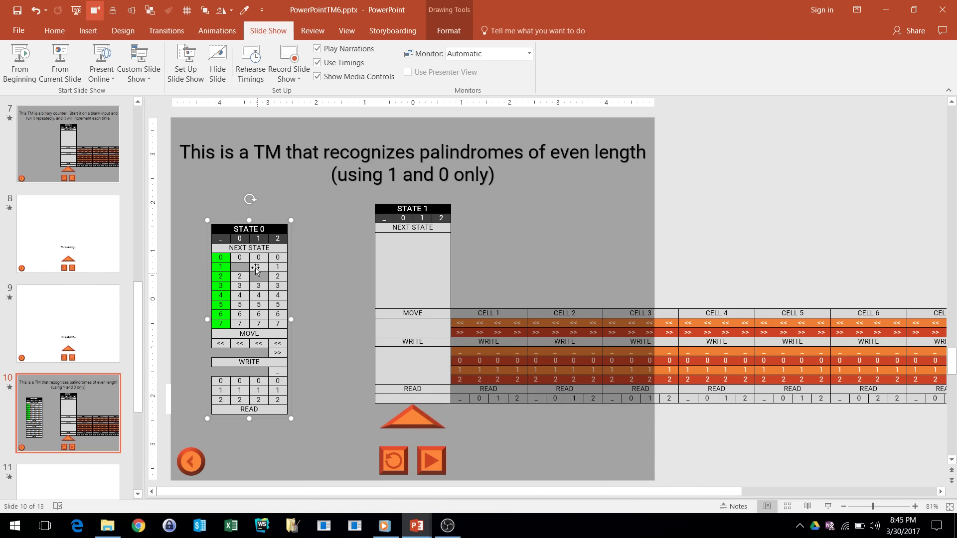
pyautogui.click(283, 271)
pyautogui.press('Down')
pyautogui.press('Down')
pyautogui.press('Down')
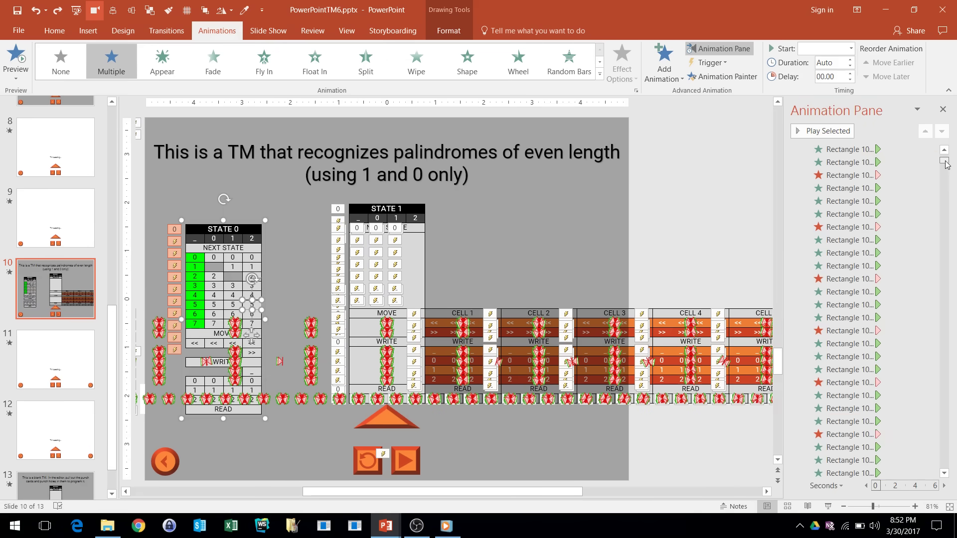
pyautogui.moveTo(946, 163); pyautogui.dragTo(952, 412)
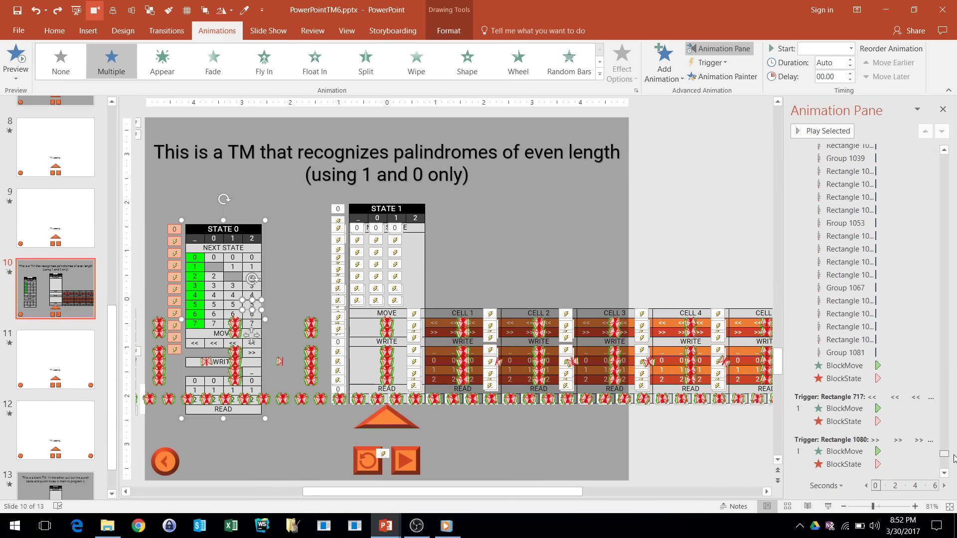
pyautogui.hotkey('shift', 'F5')
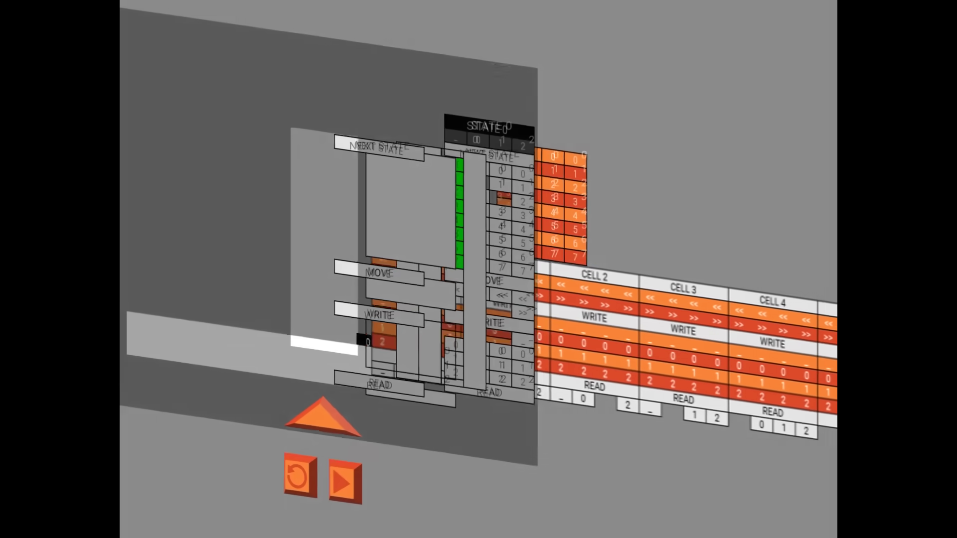